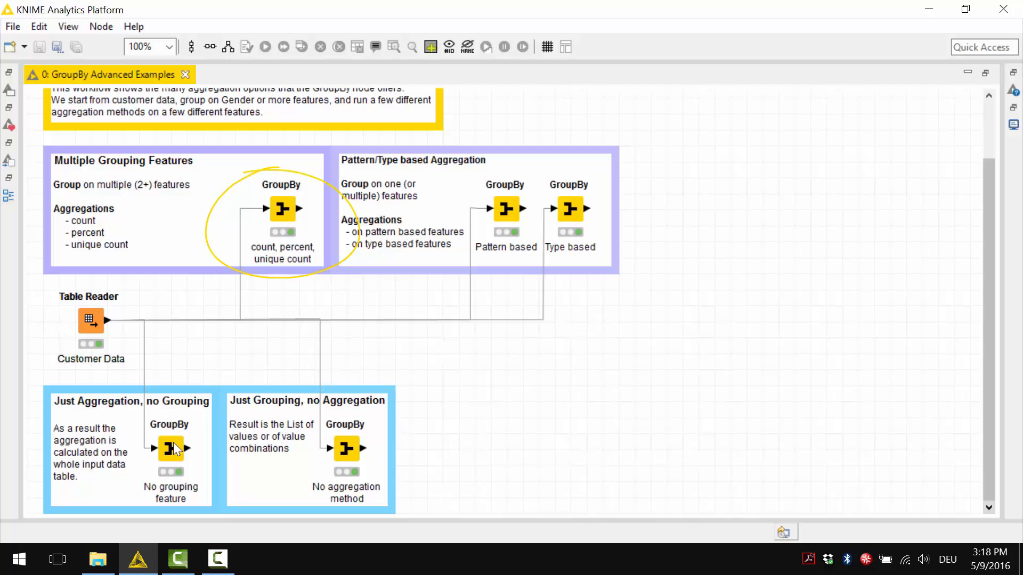
Review the group columns of the GroupBy node for count, percent and unique count, and inspect its output group table.
double_click(277, 209)
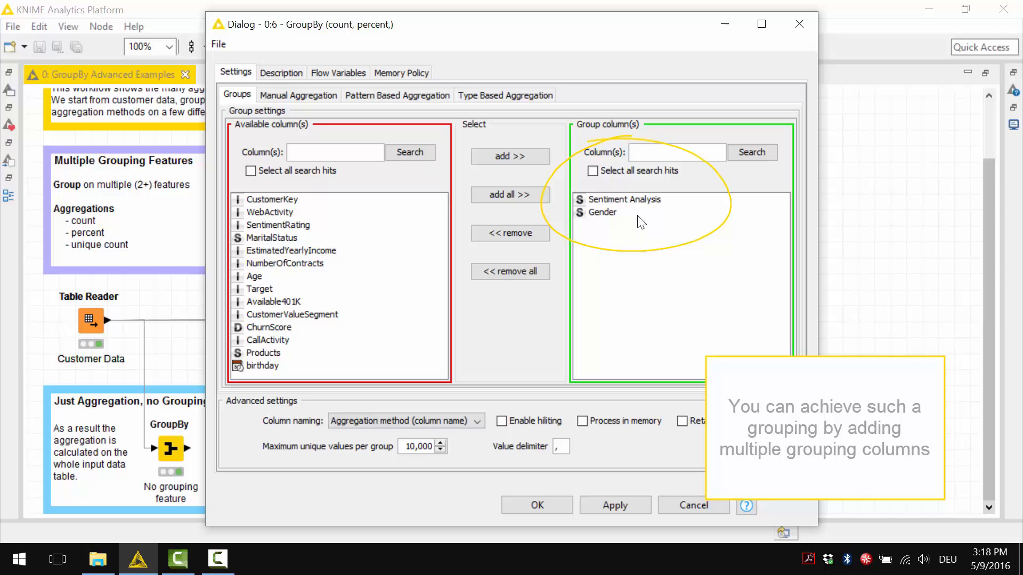
click(694, 504)
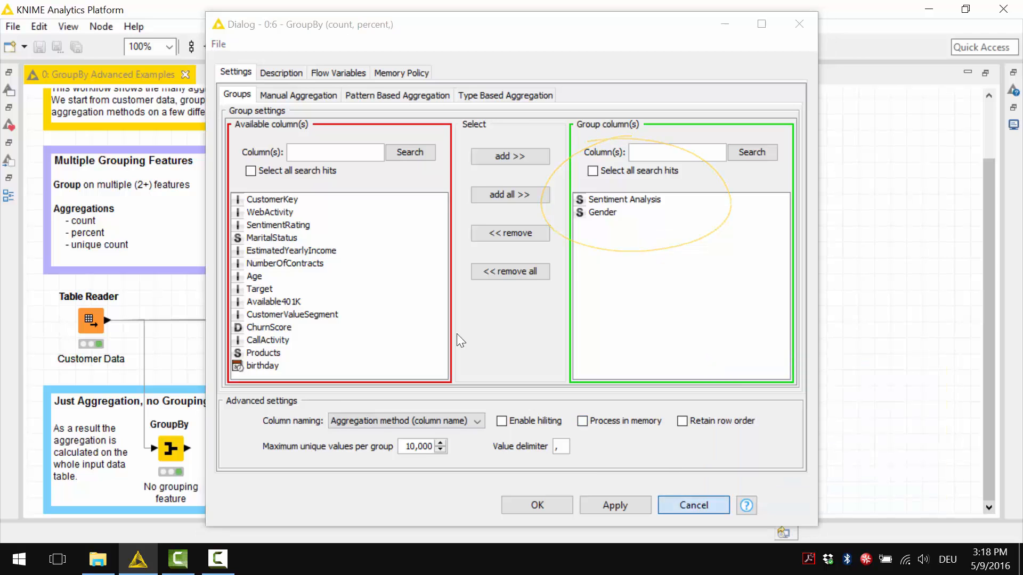
right_click(290, 202)
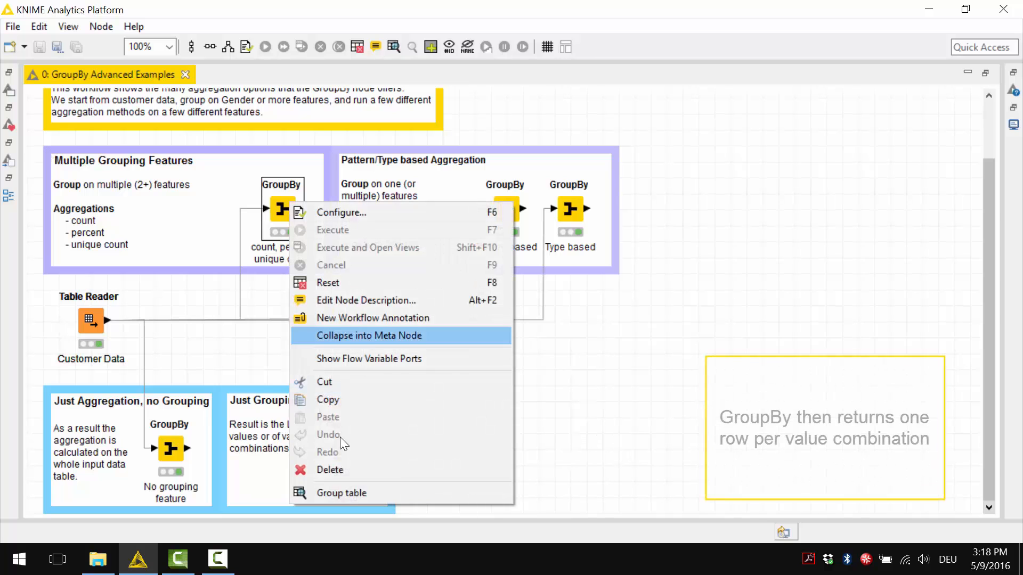
click(350, 493)
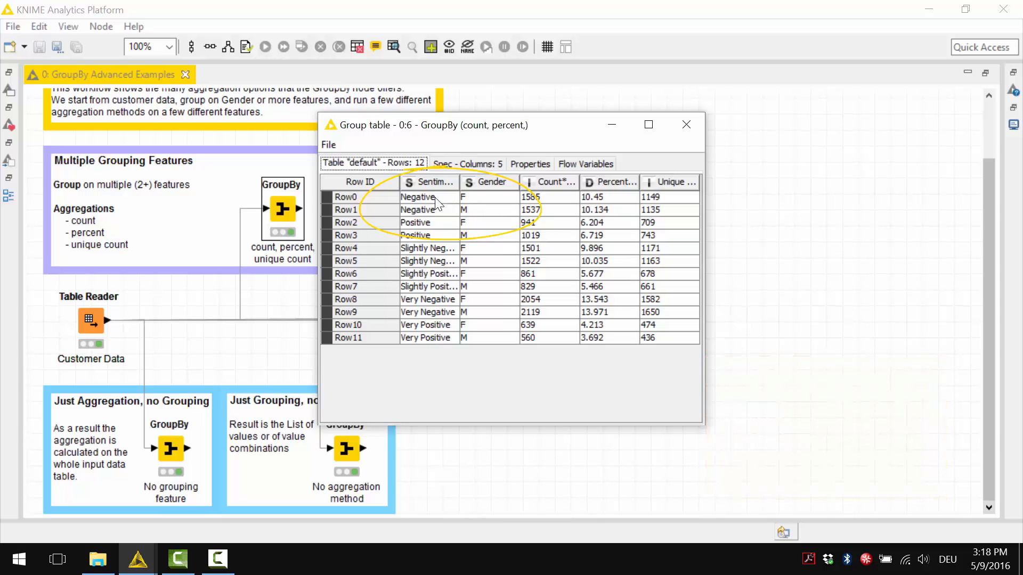
click(686, 129)
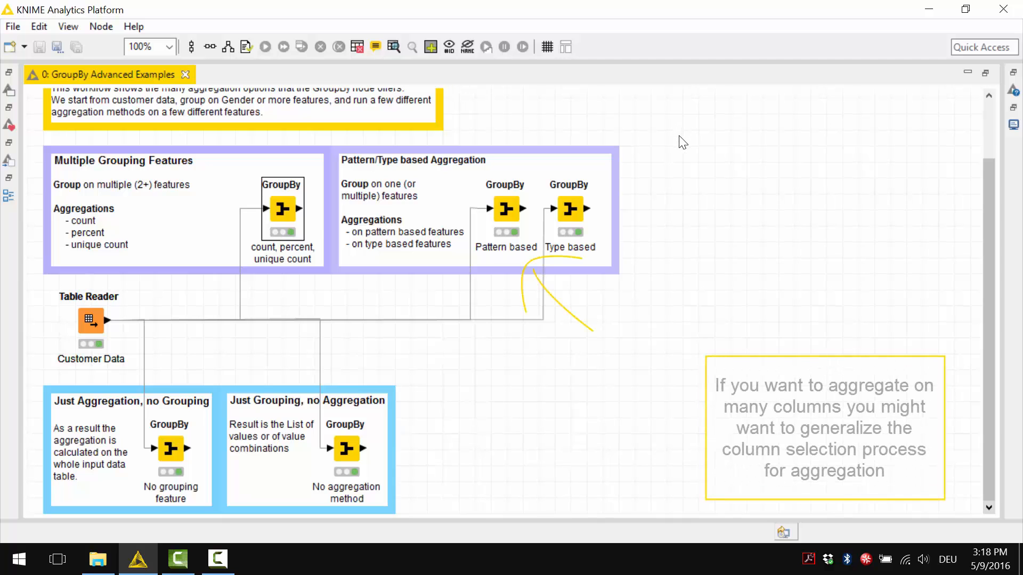
Review the Pattern based GroupBy node's pattern based aggregation settings, and inspect its output group table and column specification.
click(516, 210)
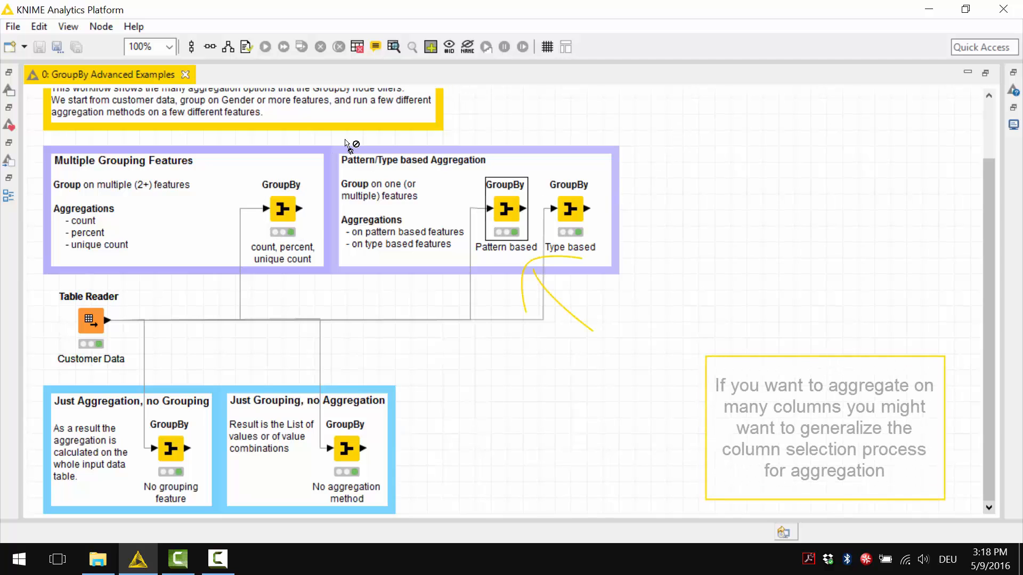
double_click(509, 211)
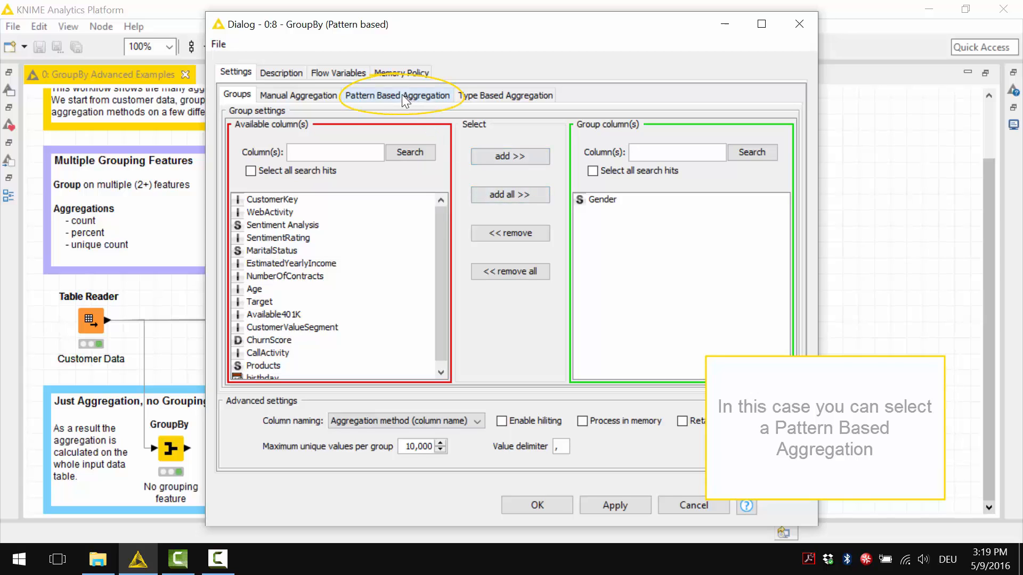
click(382, 95)
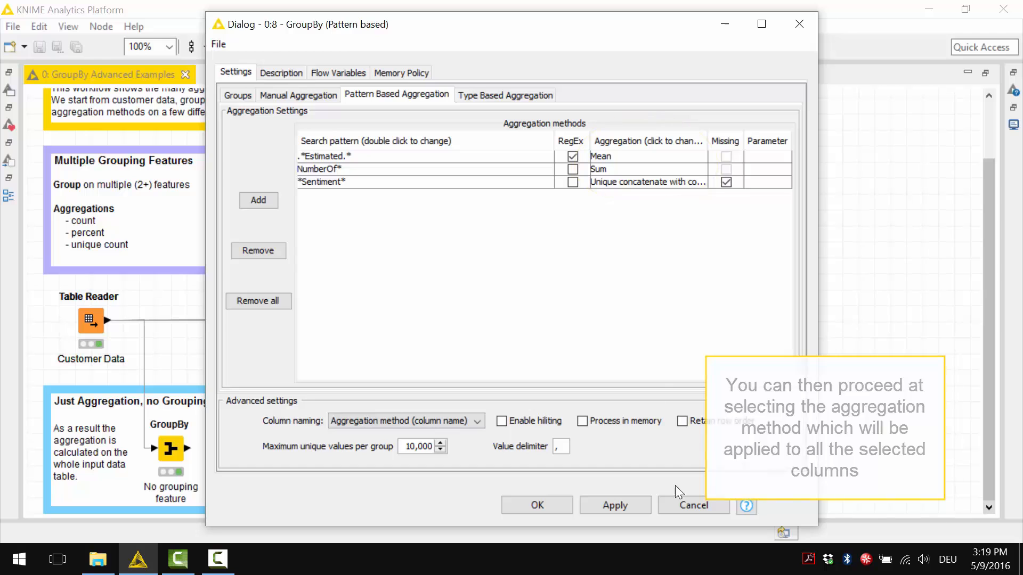
click(679, 506)
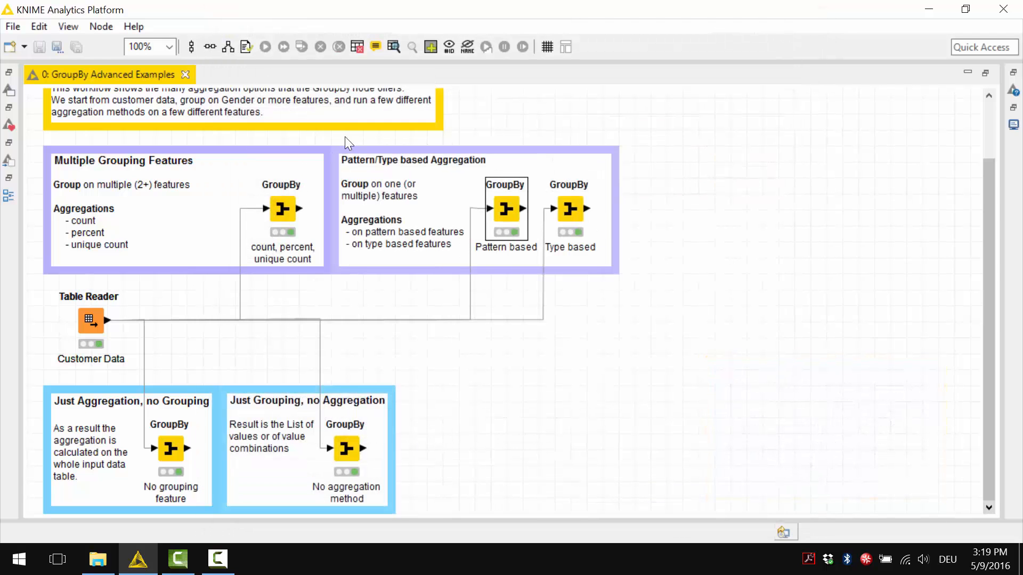
right_click(518, 206)
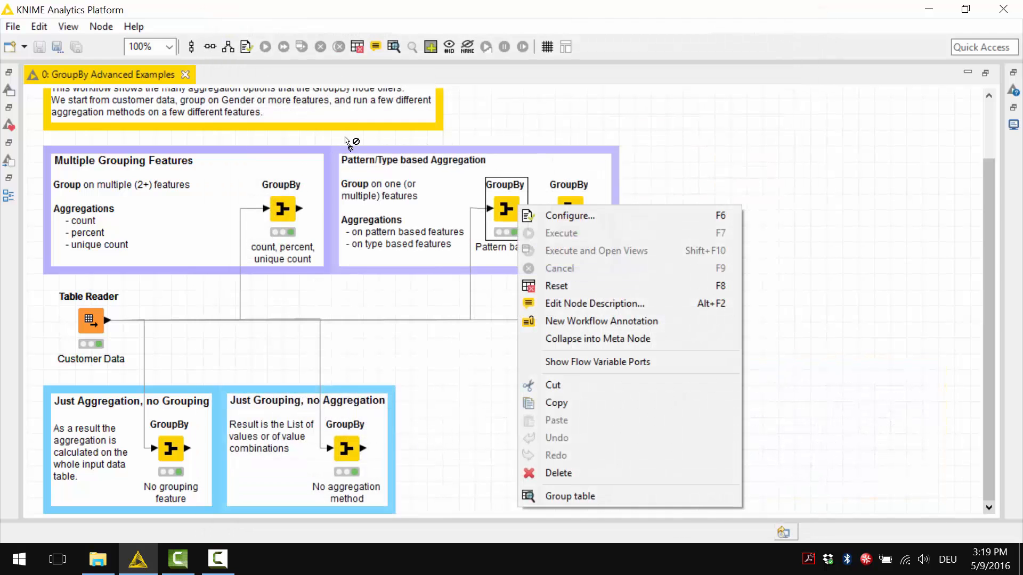
click(545, 496)
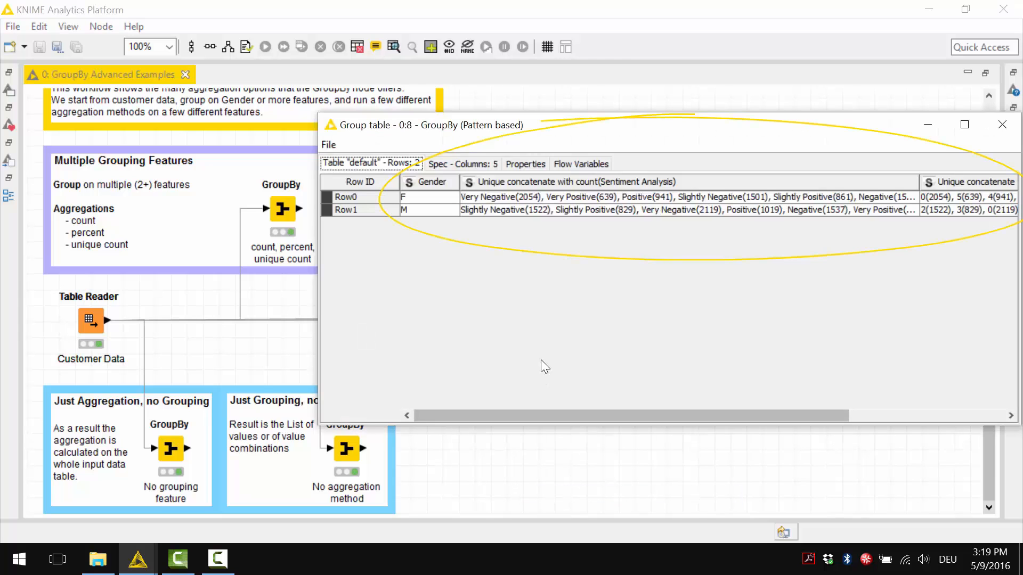
click(463, 164)
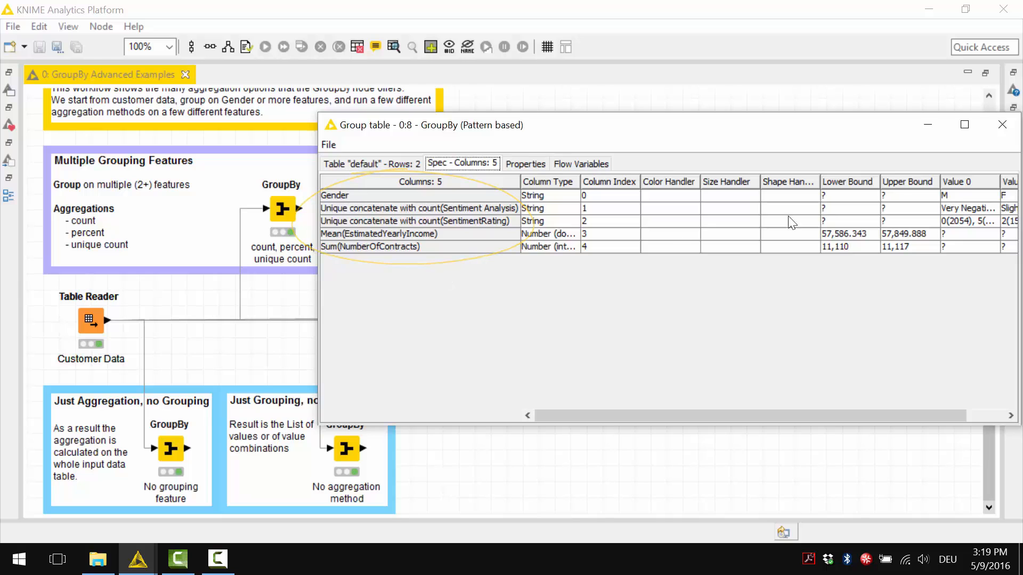
click(1002, 124)
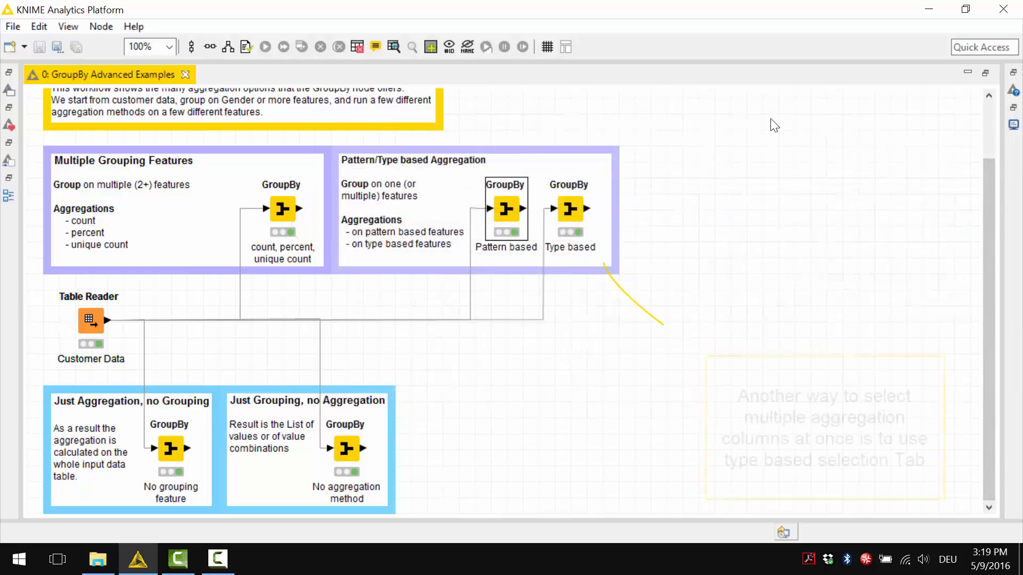
Review the Type based GroupBy node's type based aggregation settings, and inspect its output group table and column specification.
double_click(576, 212)
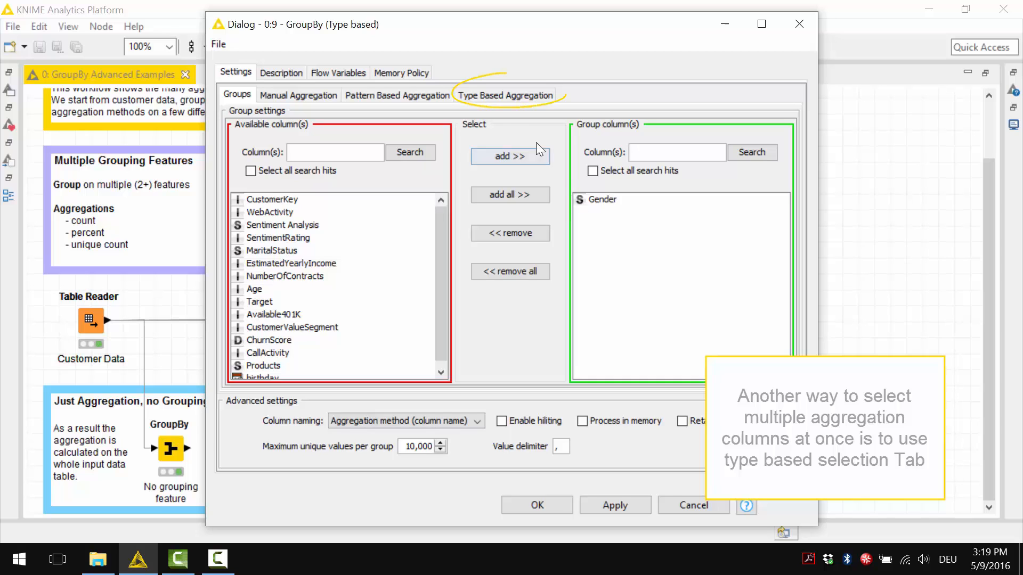
click(512, 100)
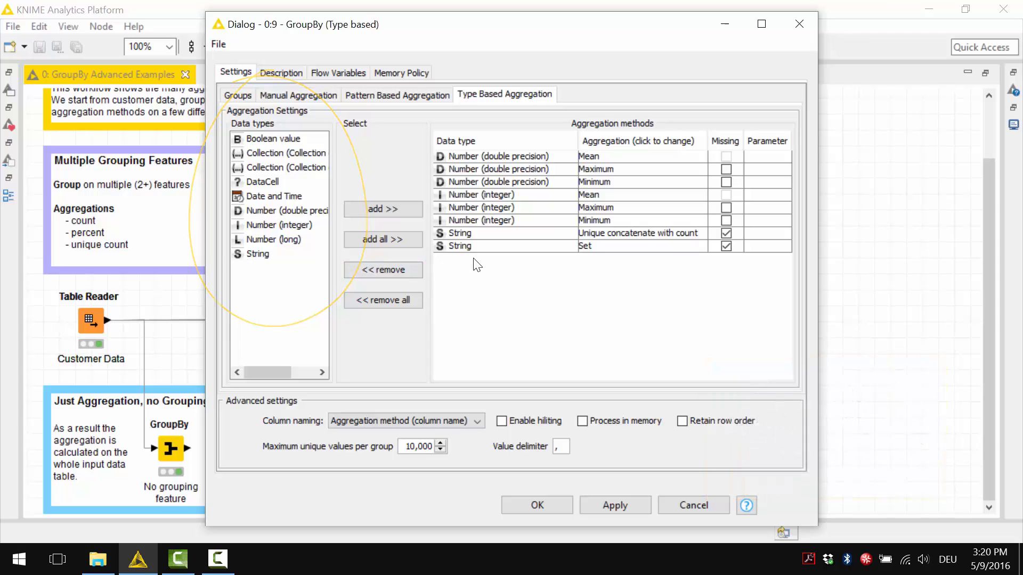
click(706, 503)
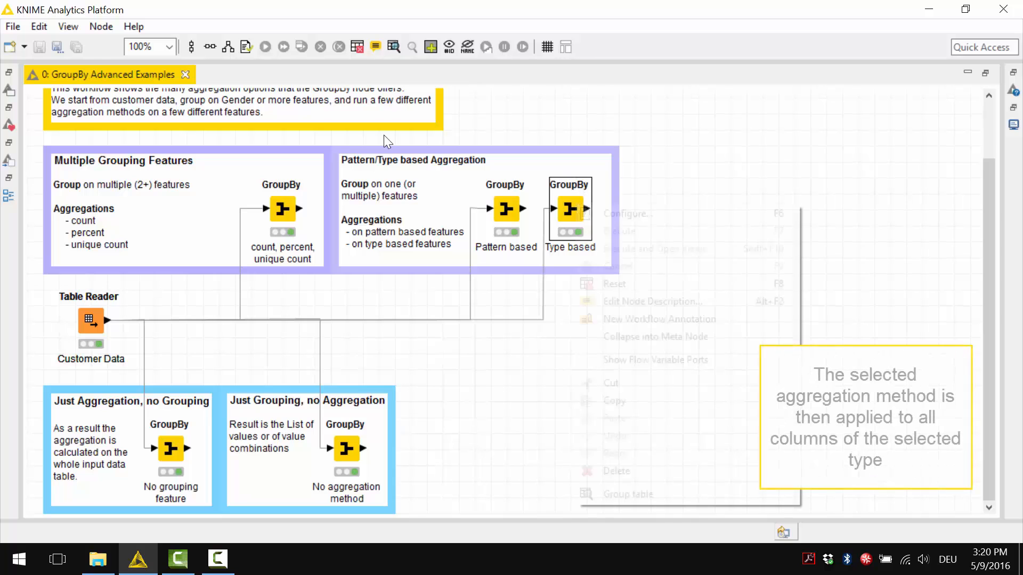
click(629, 494)
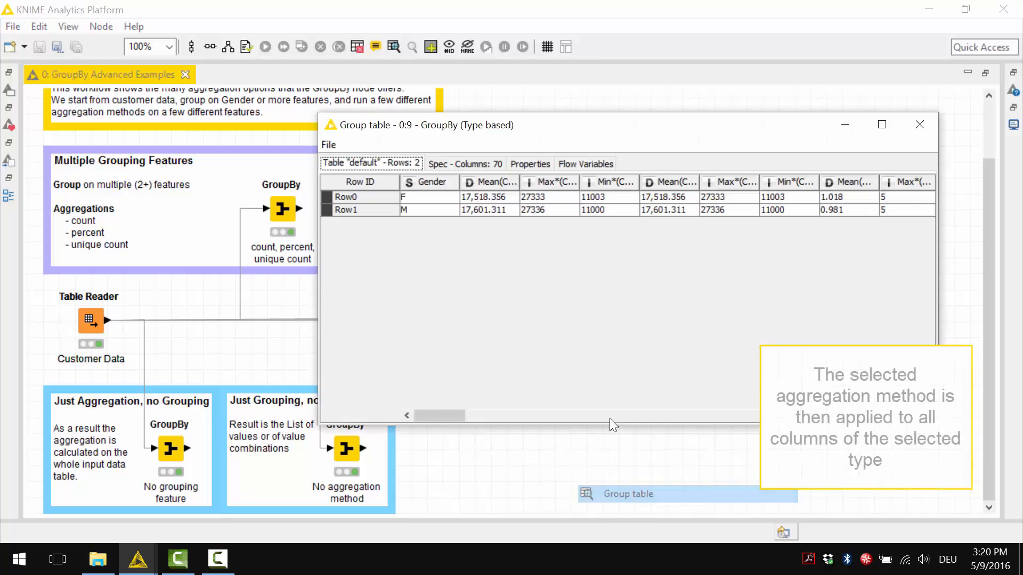
click(463, 164)
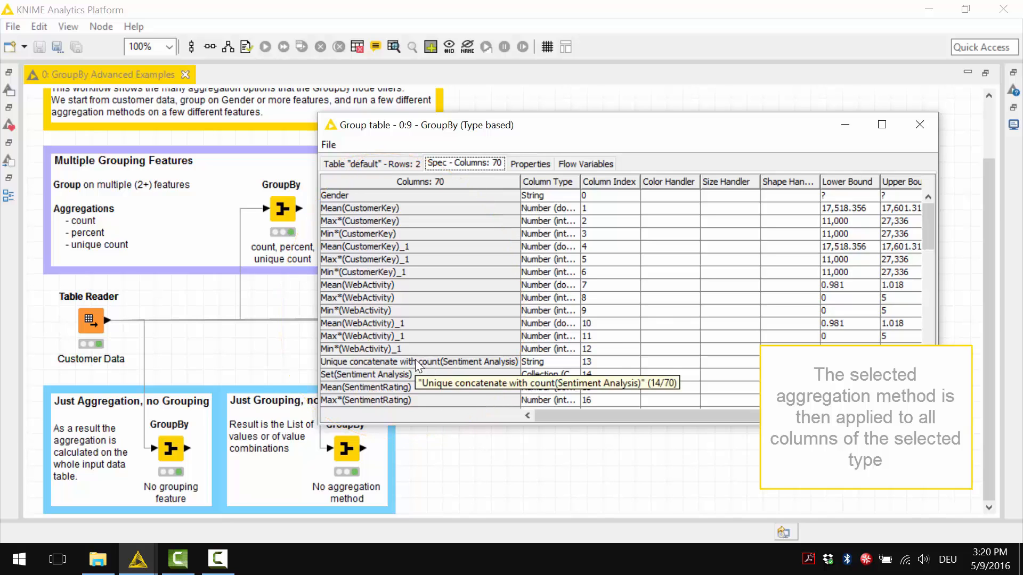
click(919, 124)
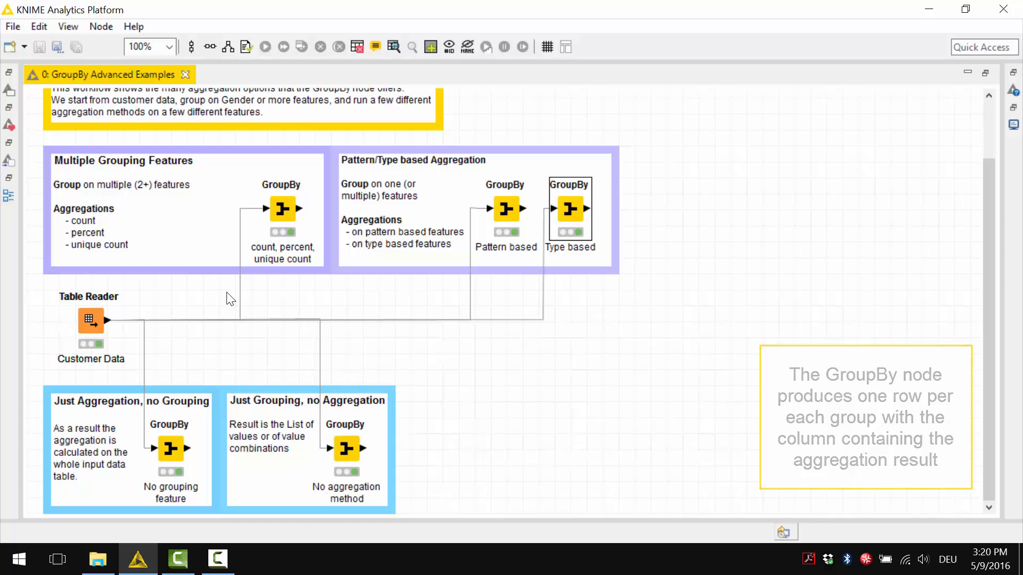
Check the group columns and manual aggregation settings of the "No aggregation method" GroupBy node, and view its output group table.
double_click(340, 437)
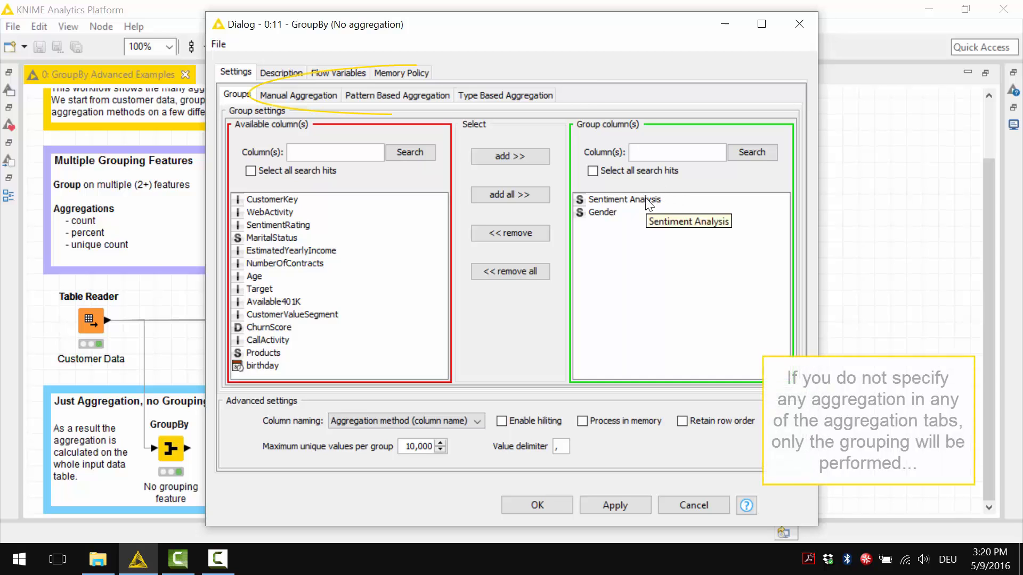
click(297, 95)
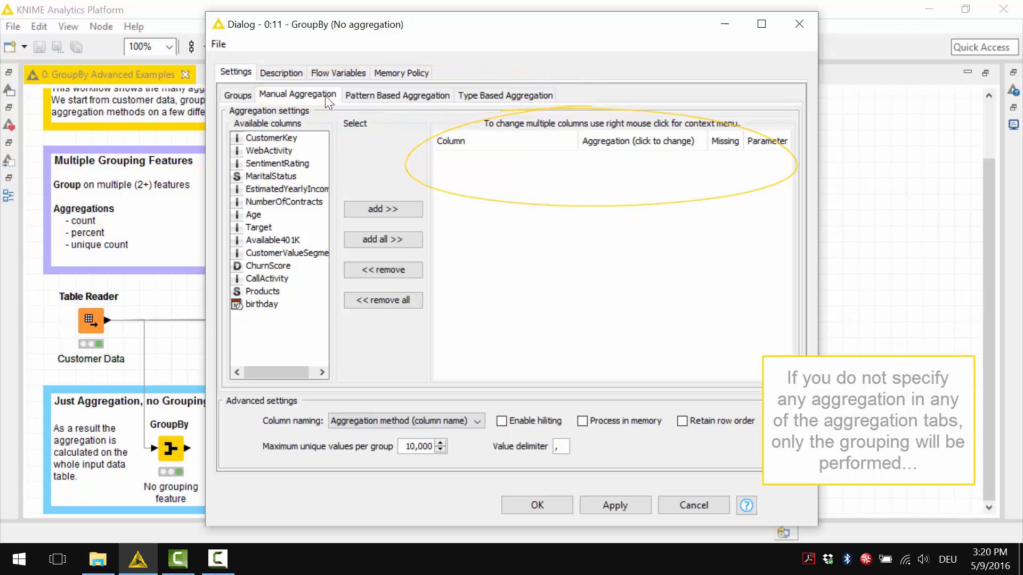
click(661, 503)
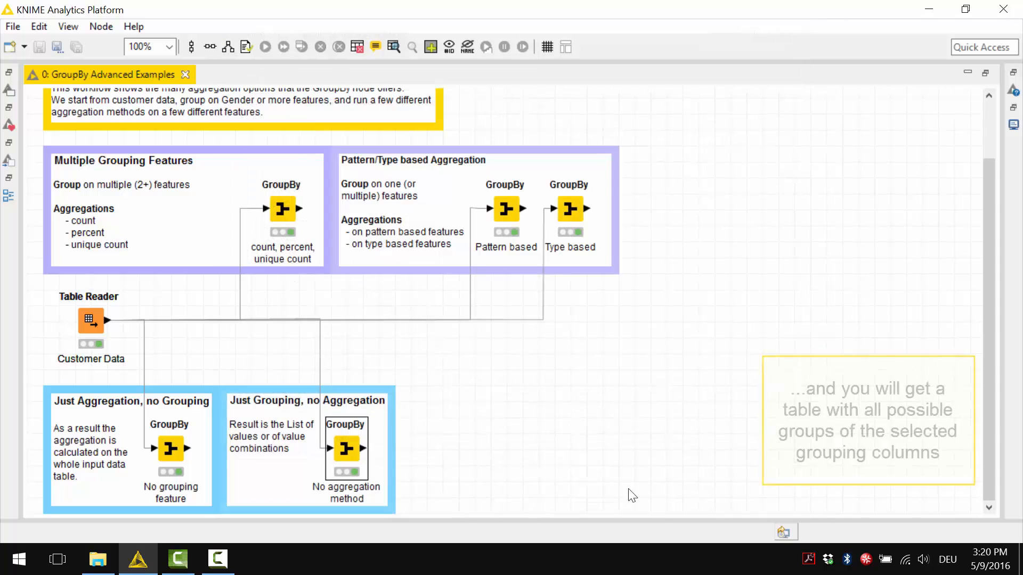
right_click(344, 455)
click(353, 439)
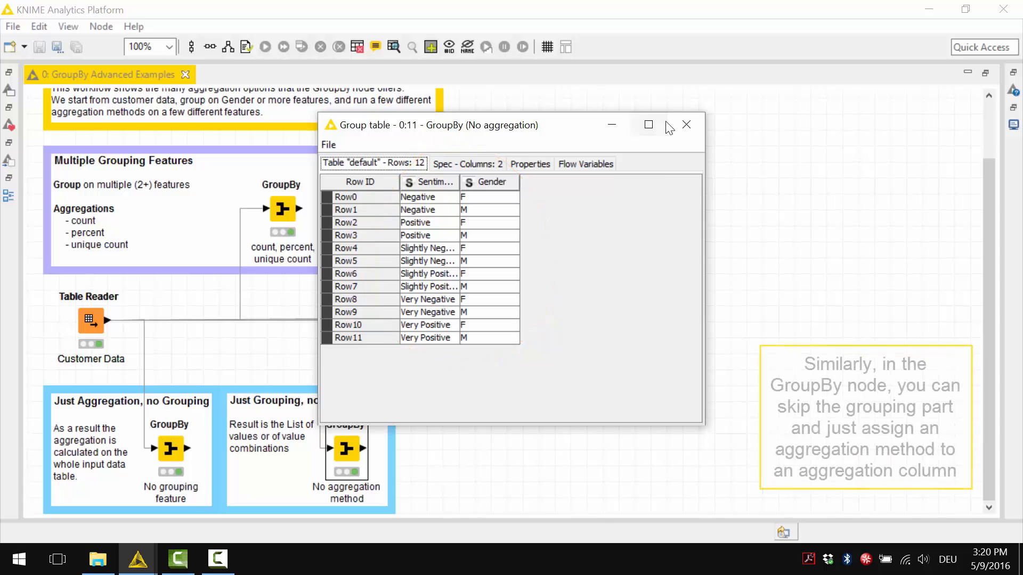
click(686, 124)
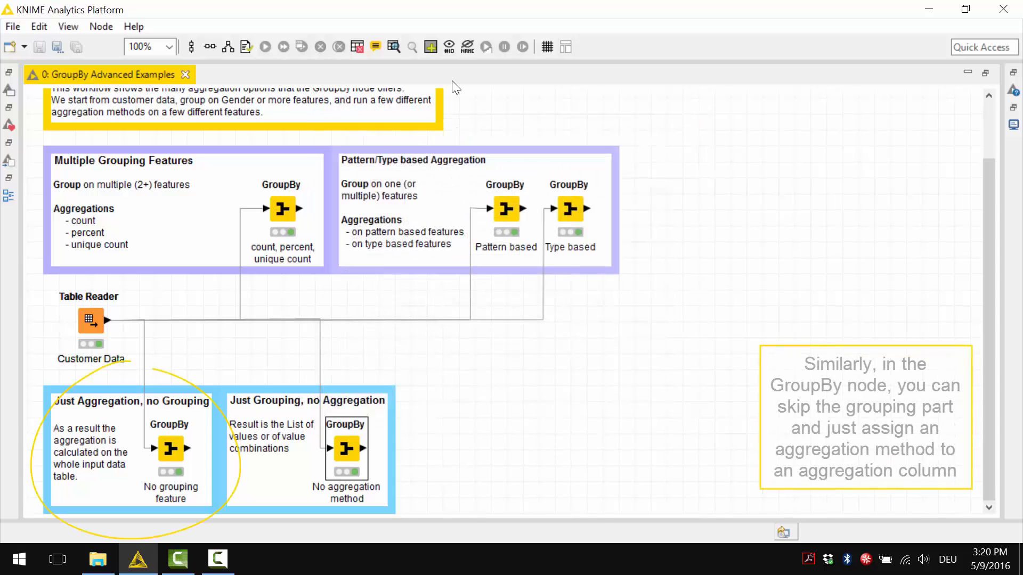
Check the group columns and manual aggregation settings of the "No grouping feature" GroupBy node, and examine its full output group table.
double_click(171, 448)
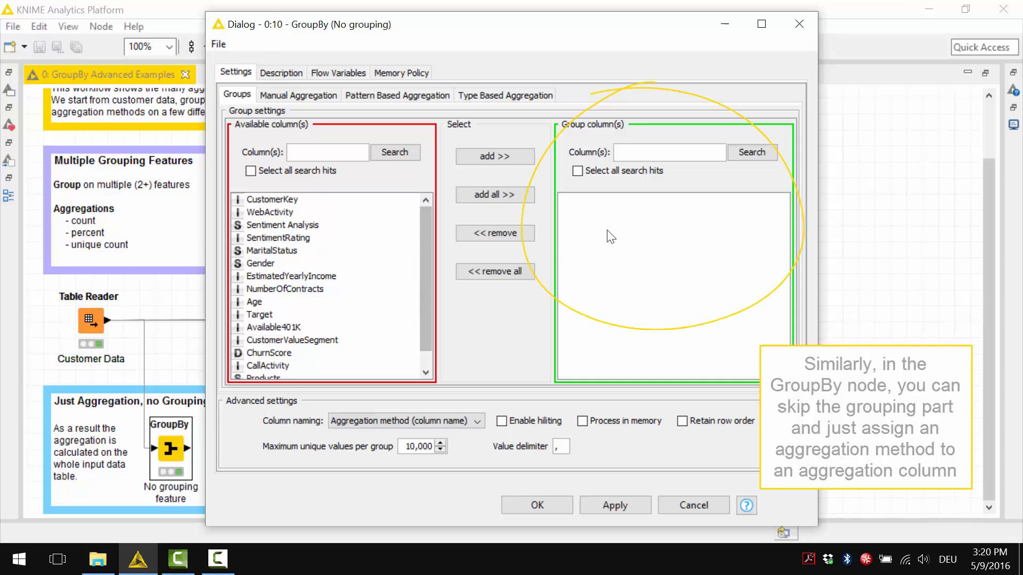
click(301, 96)
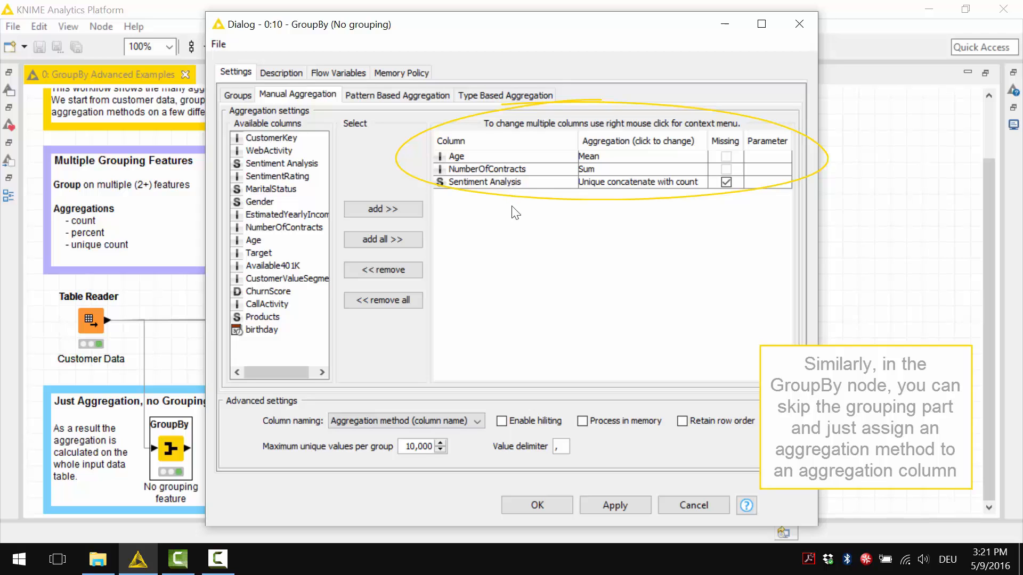
click(664, 503)
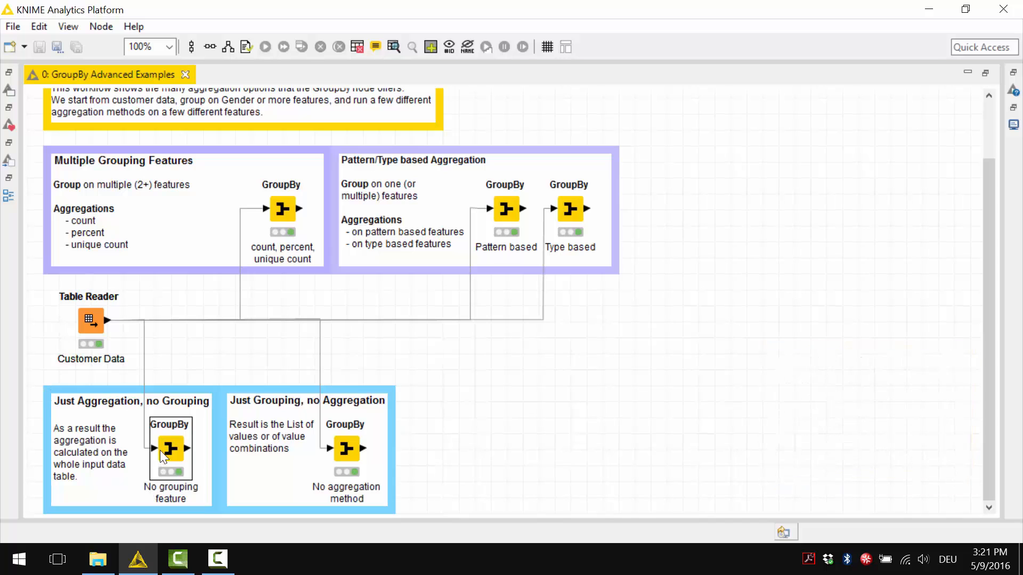
right_click(170, 450)
click(213, 436)
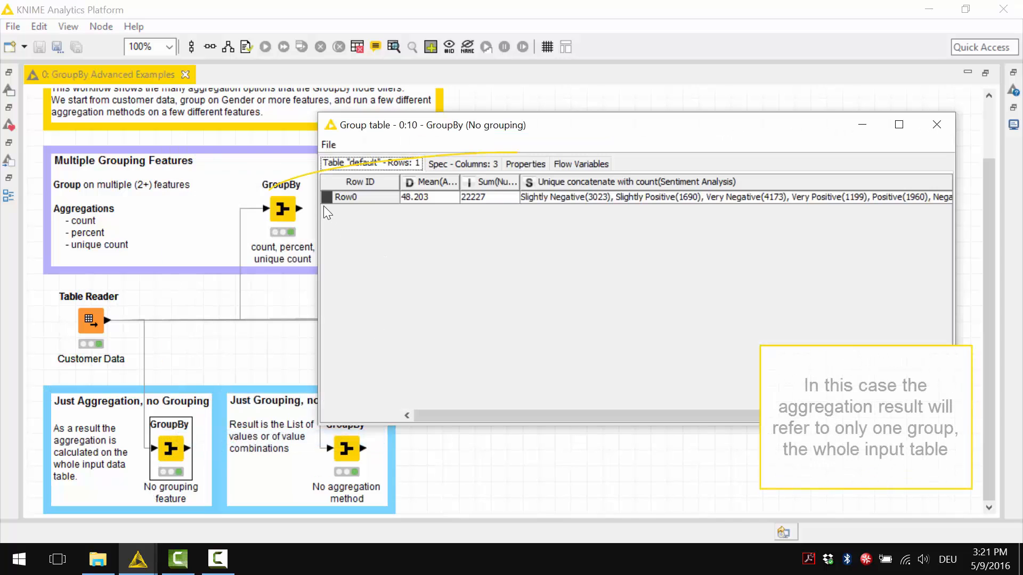
drag(318, 203, 283, 202)
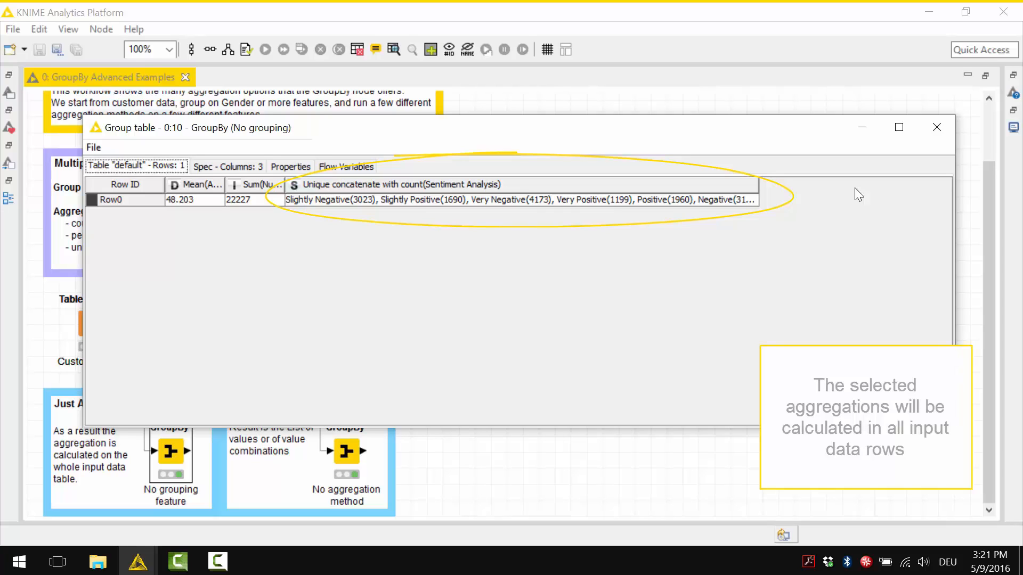
click(935, 126)
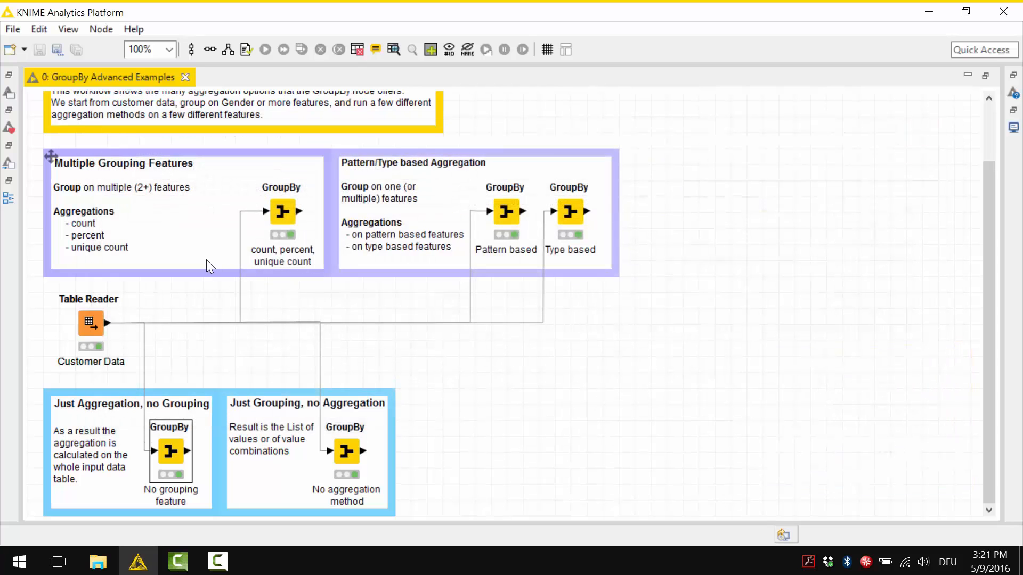